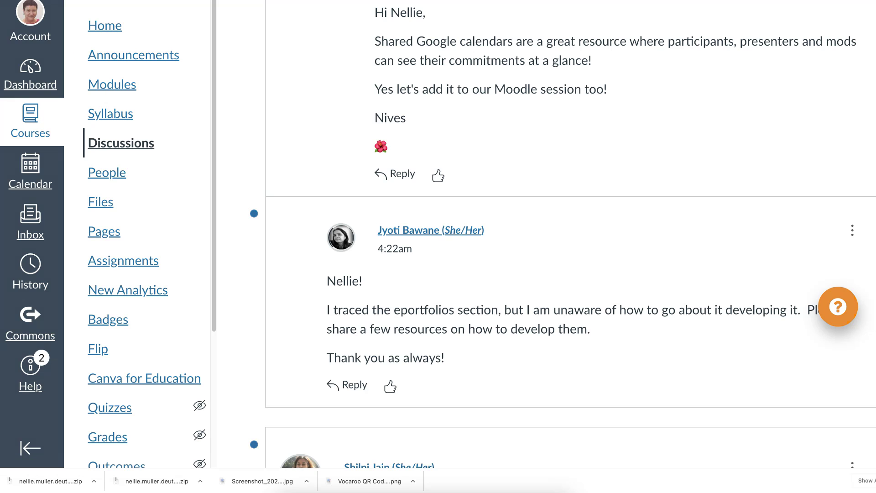
- Go to the My ePortfolios list through the Account tray
click(31, 20)
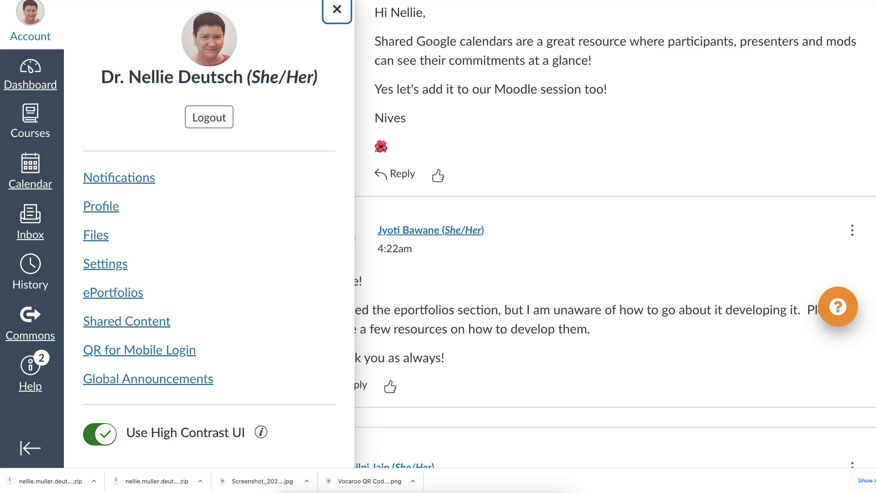
click(113, 293)
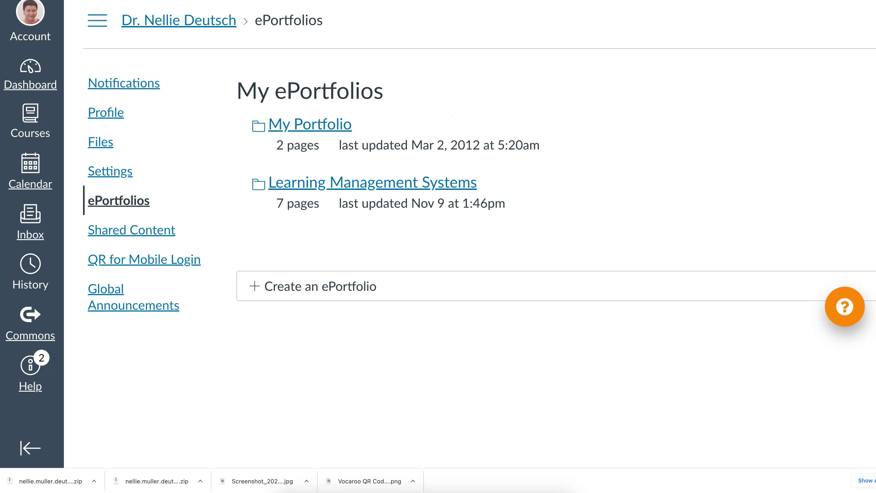
click(309, 124)
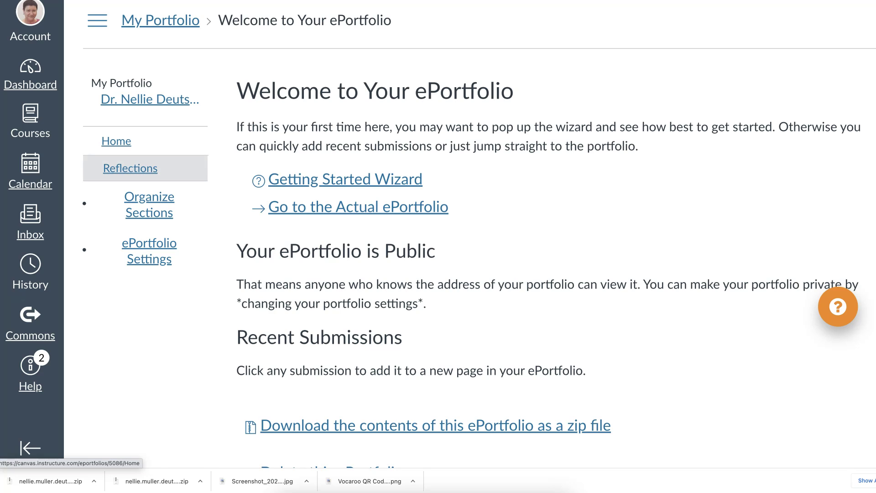
click(131, 172)
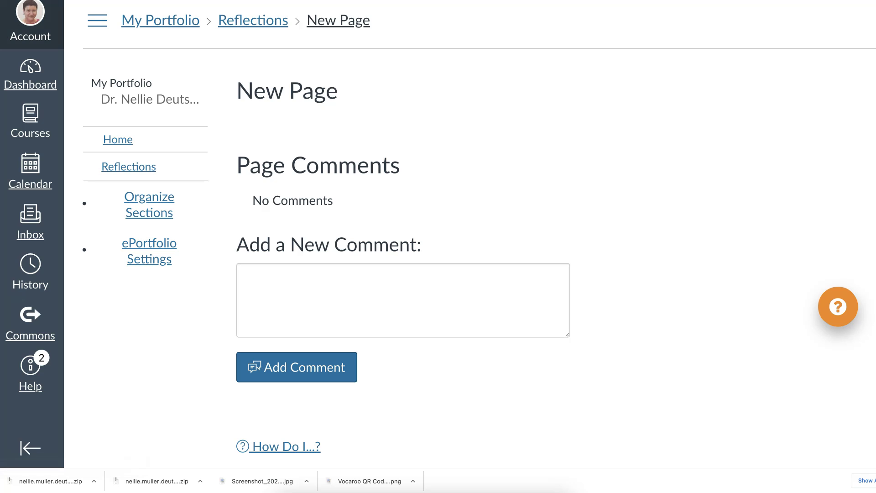
click(30, 21)
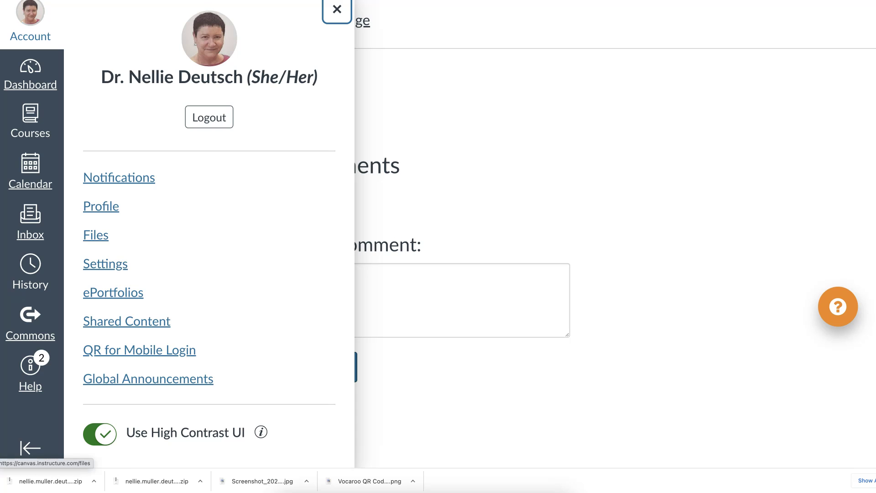
click(113, 293)
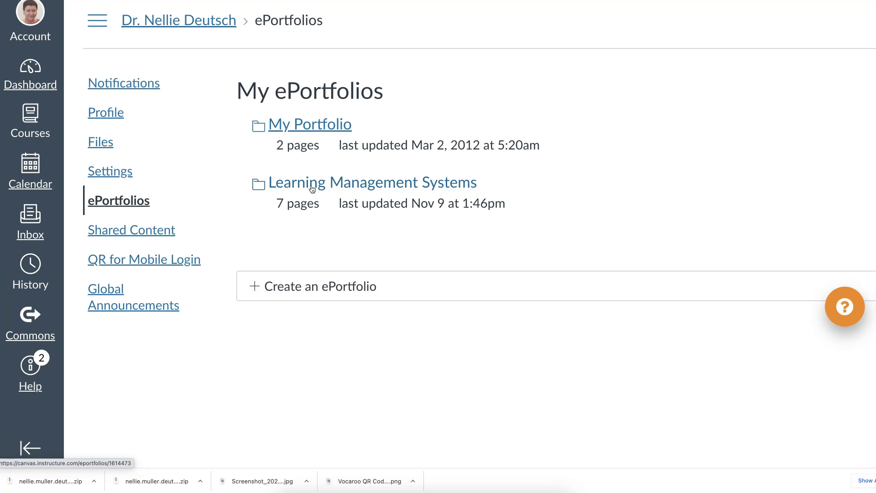
- Open the Learning Management Systems ePortfolio and view its actual Purpose page
click(312, 189)
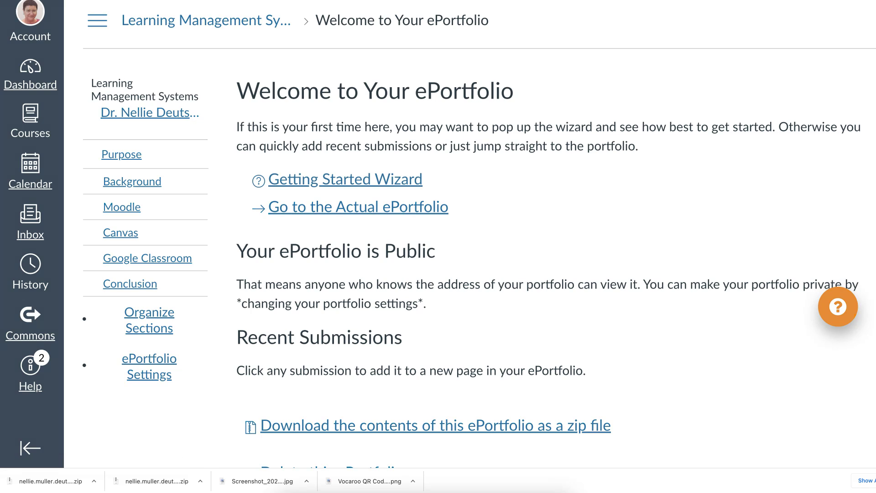
click(304, 210)
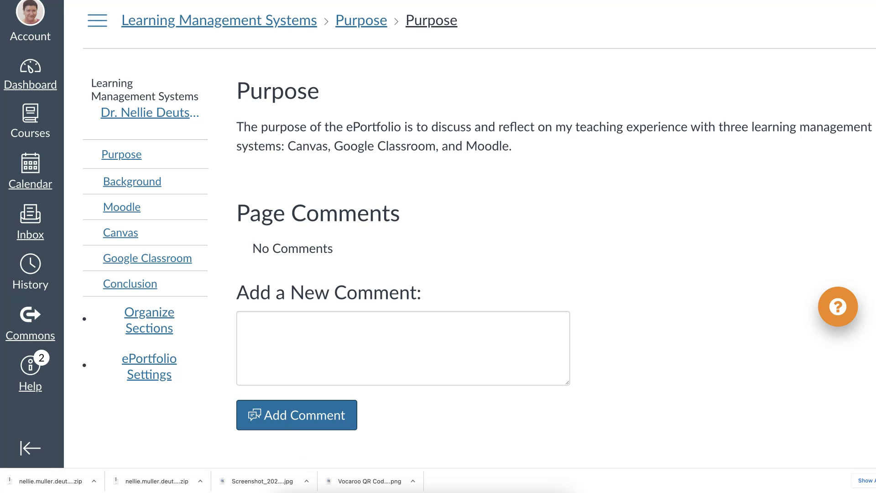
click(240, 323)
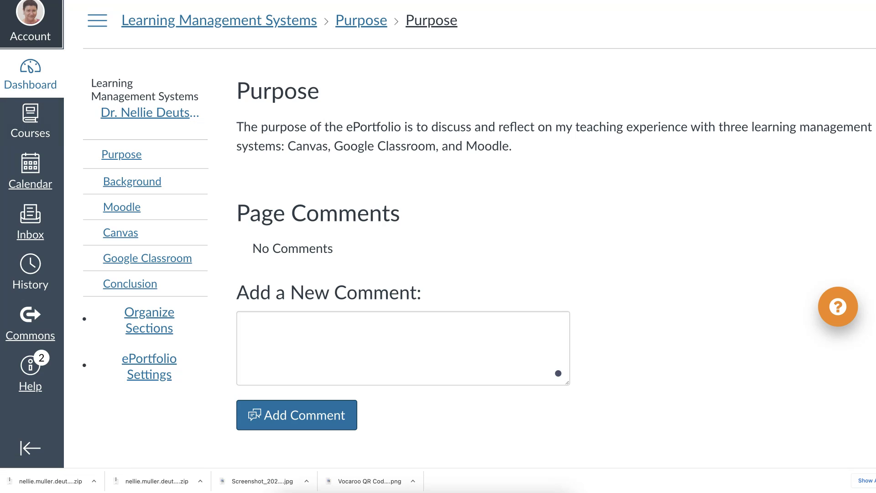
- Use the keyboard to reach the ePortfolios list and start a new ePortfolio
key(Return)
key(Tab)
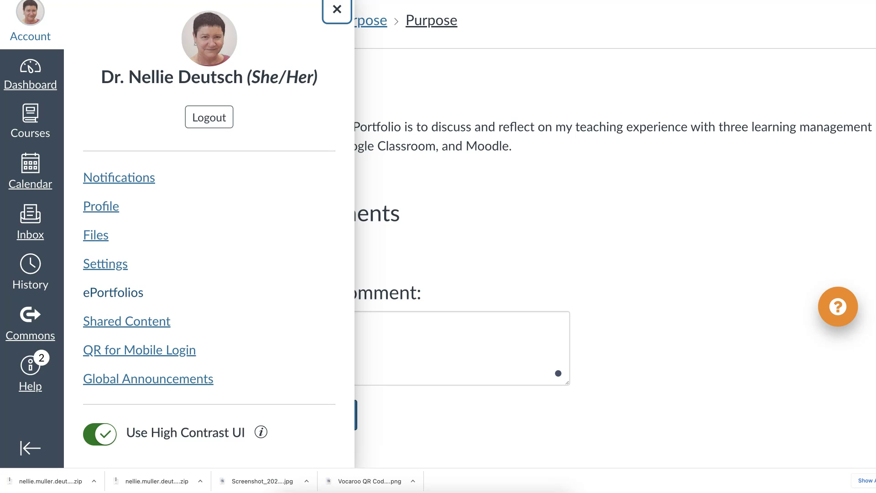
key(Return)
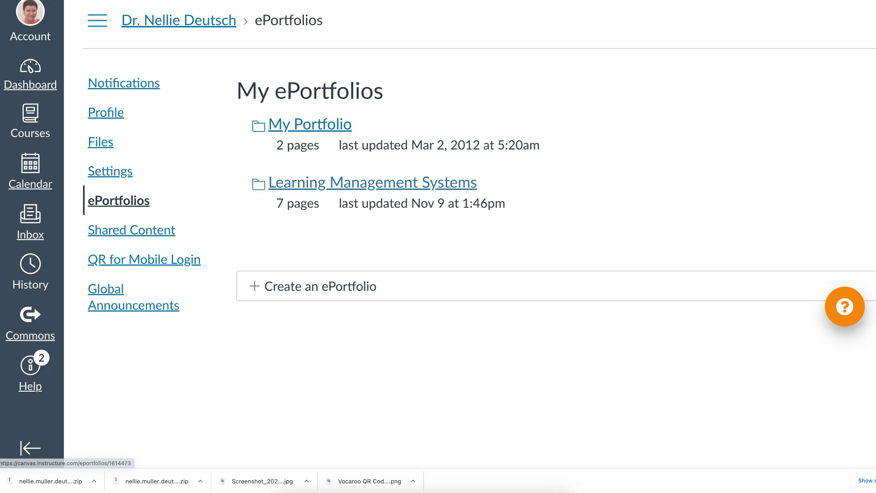
key(Tab)
key(Return)
- Replace the default name My Portfolio with 'Demo' and tick Make it Public
click(342, 285)
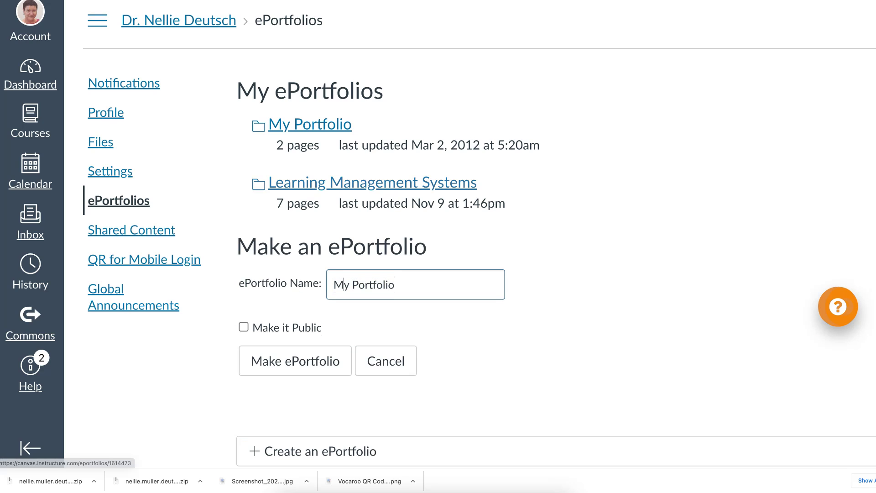
drag(395, 285, 333, 284)
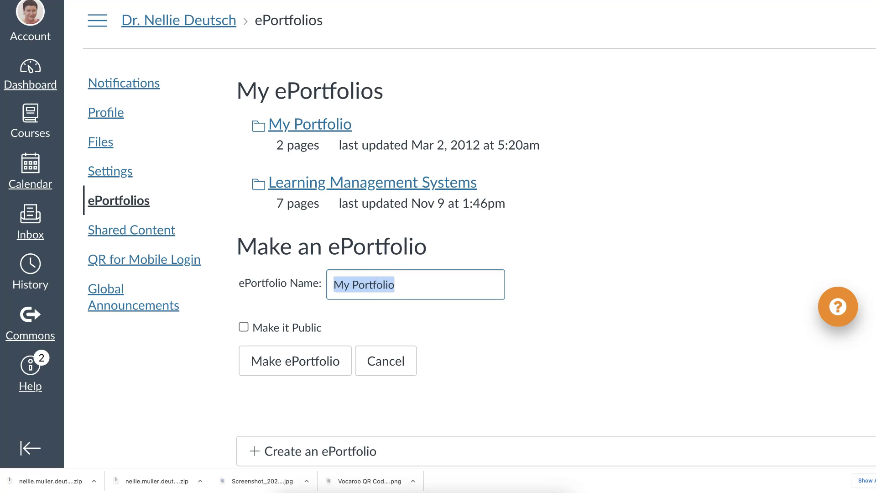
text(Demo)
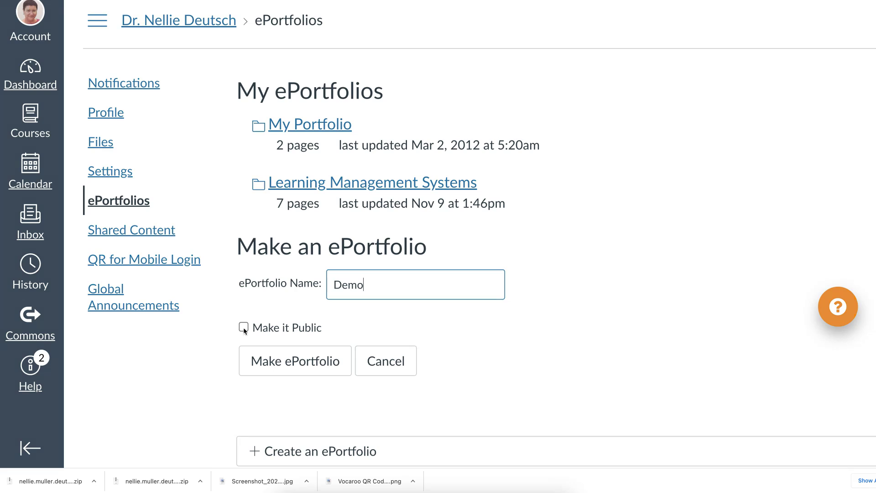
key(Tab)
key(space)
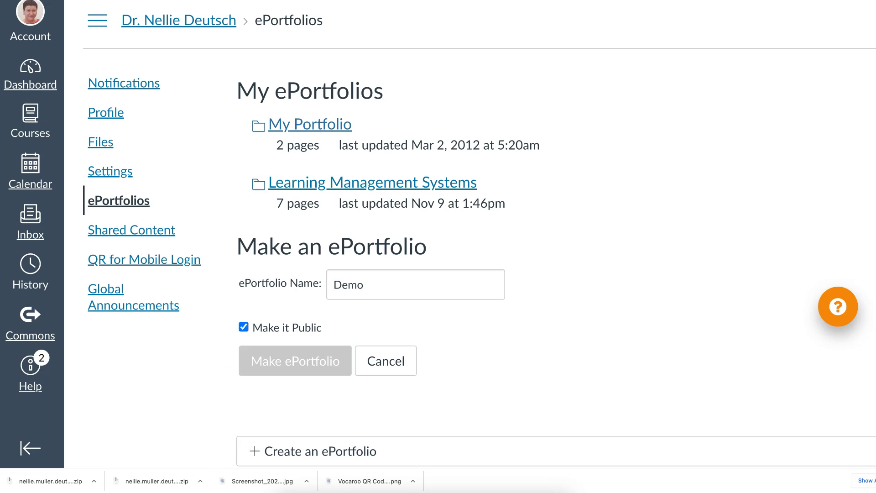
- Submit the form with Make ePortfolio to create Demo
click(276, 363)
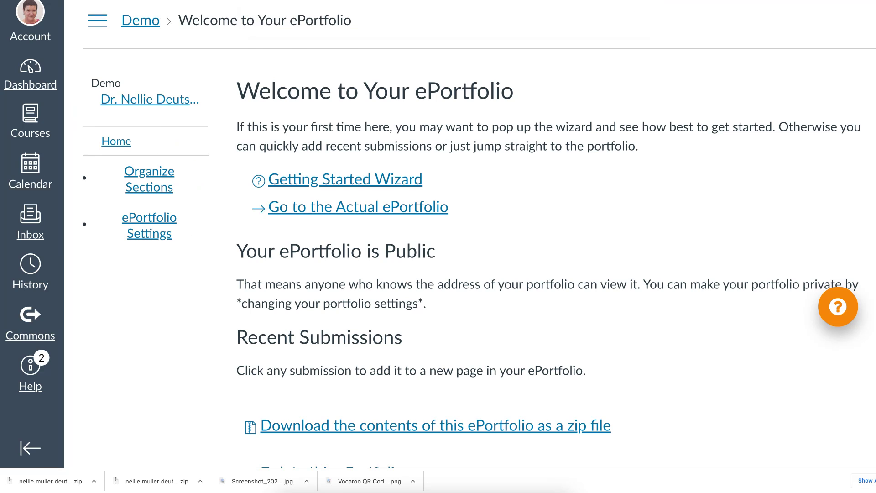
- Go to the actual Demo ePortfolio and dismiss its settings without changes
click(292, 208)
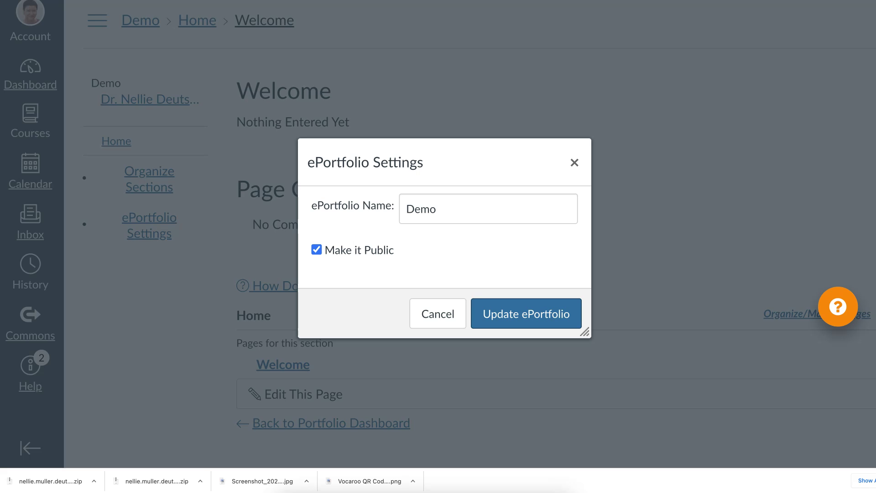
key(Escape)
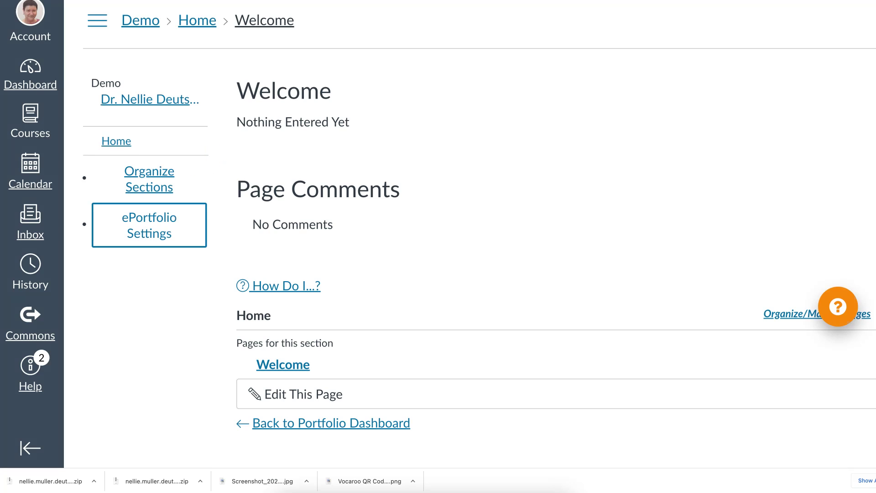
- Switch the Demo ePortfolio's sections into Organize Sections editing mode
click(149, 179)
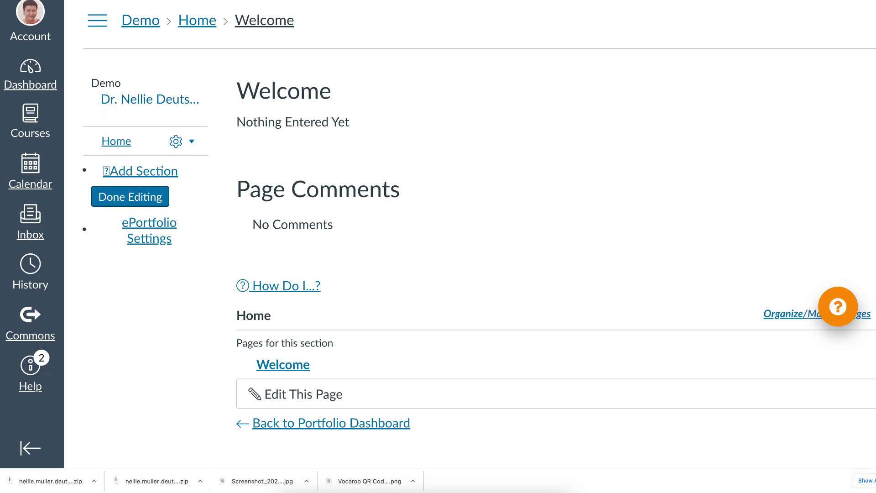
- Add a section, replace its placeholder name with 'Week 1', and finish editing
click(159, 172)
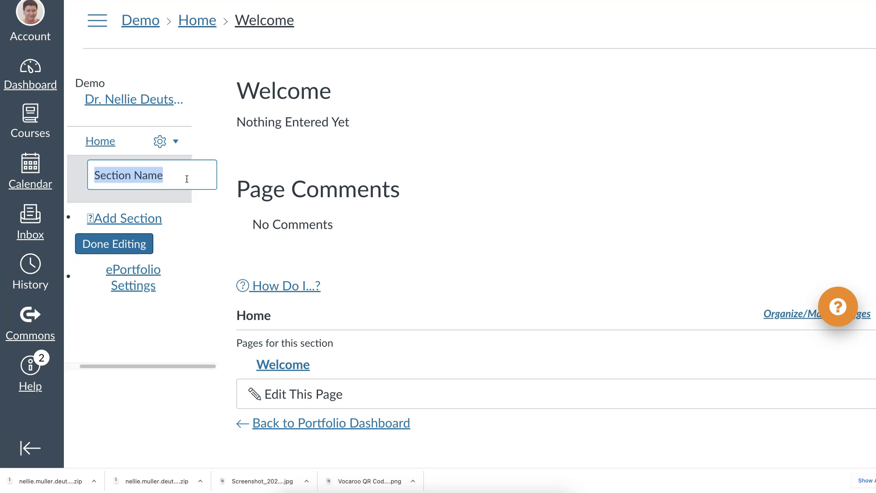
drag(182, 175, 93, 175)
text(Wee)
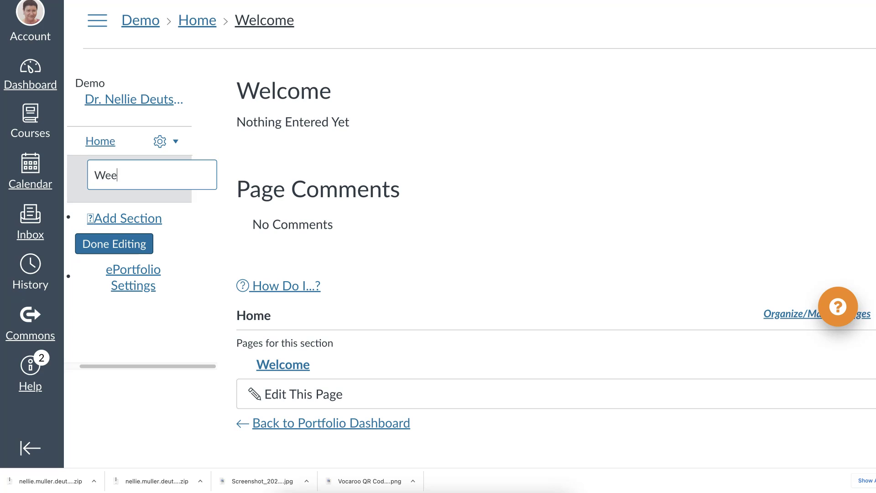
text(k 1)
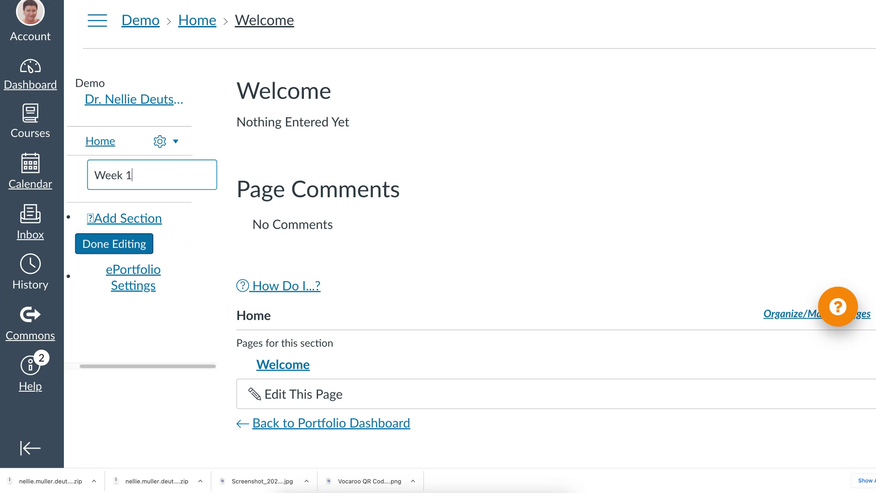
click(109, 247)
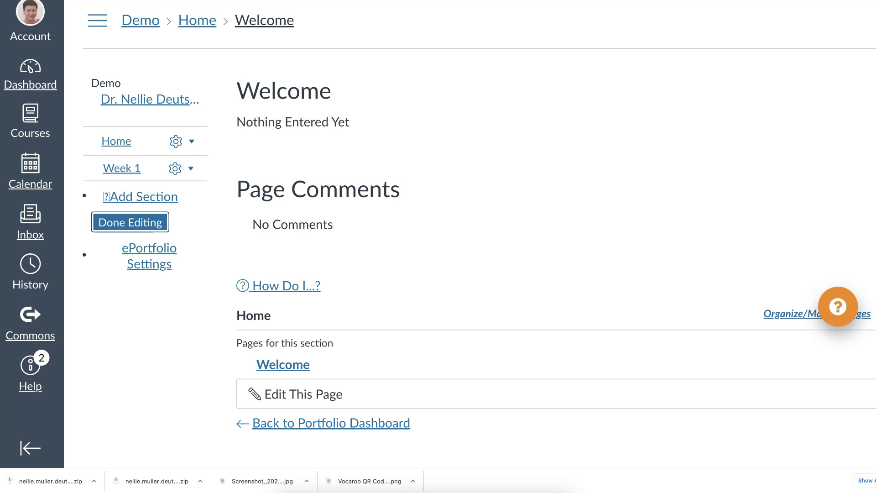
- Choose Rename from the Home section's menu and type 'Introduction' as its name
click(176, 141)
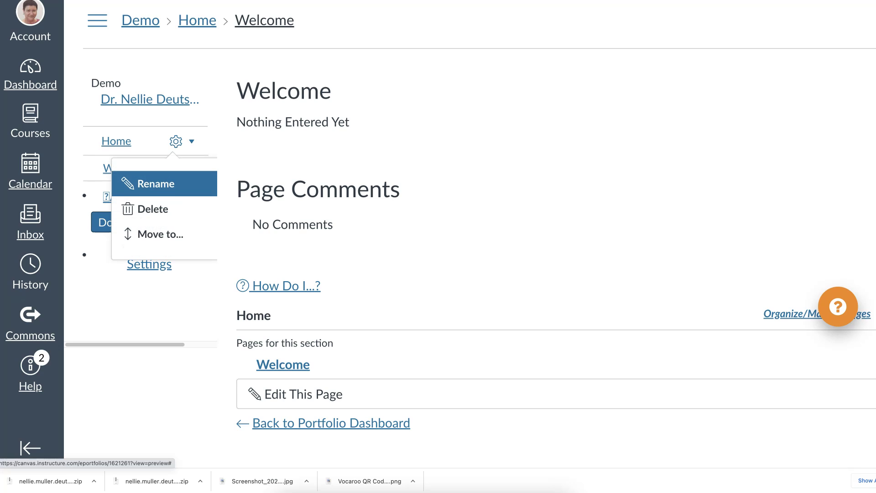
key(Down)
key(Down)
key(Down)
key(Return)
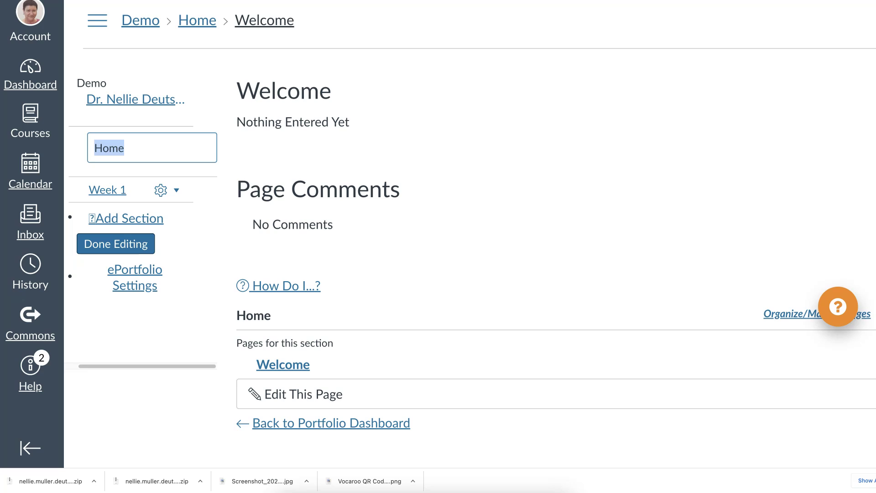
text(In)
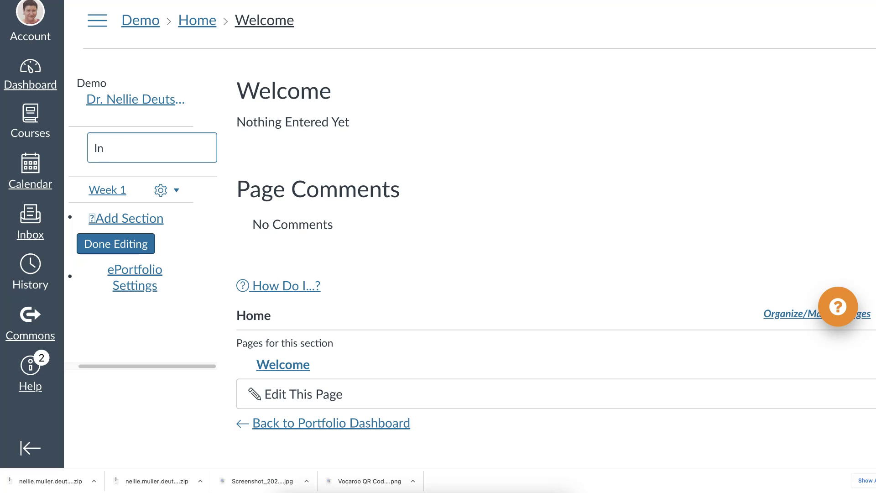
text(troduction)
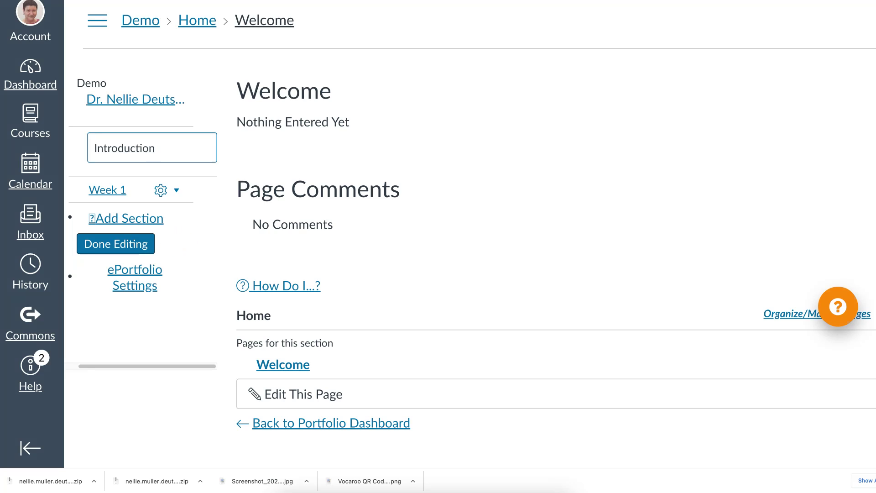
- Save the section names, open the Introduction section, and select the Welcome page title
click(131, 249)
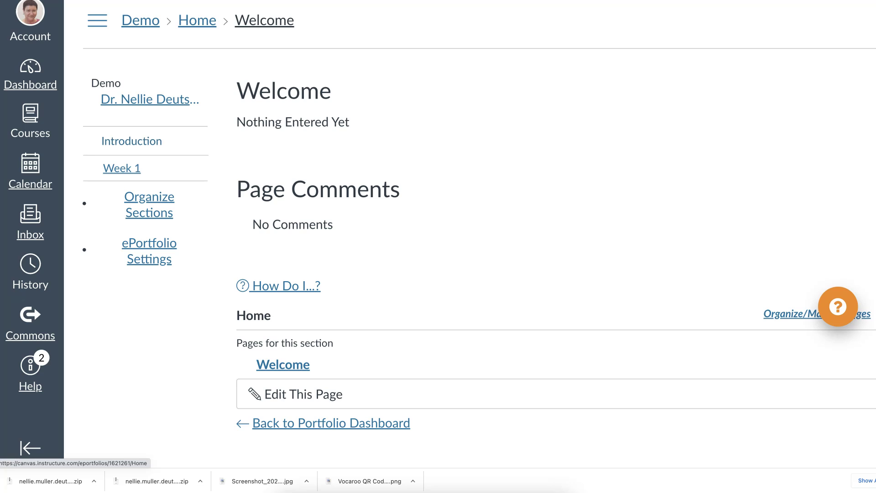
click(132, 141)
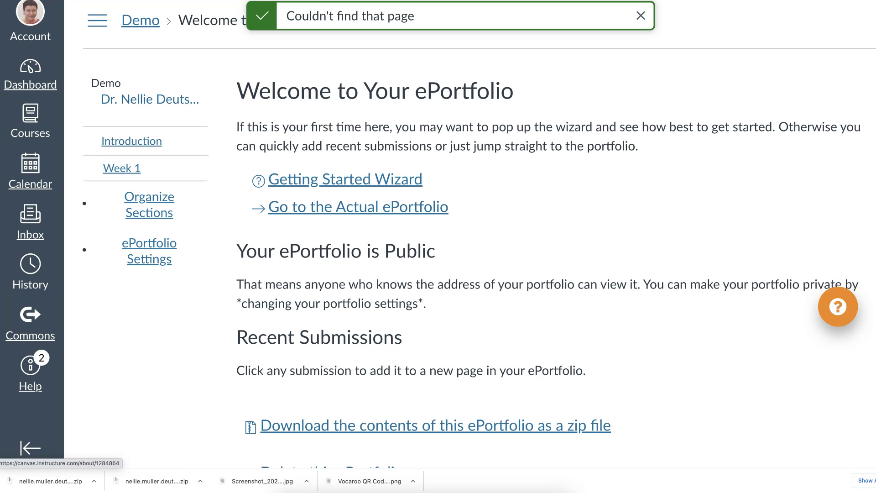
click(132, 141)
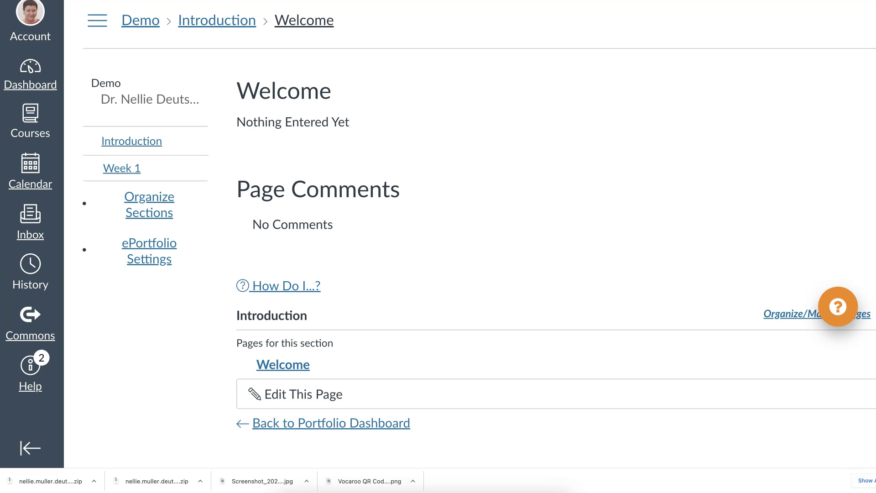
double_click(283, 364)
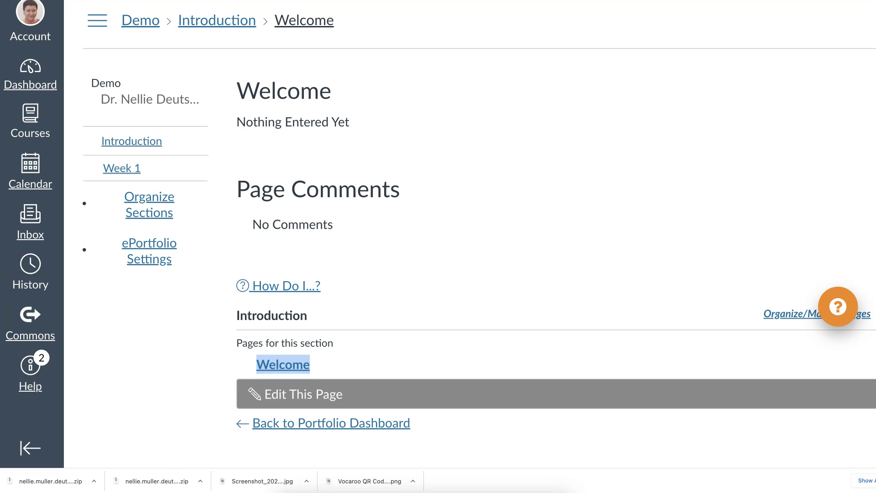
- Edit the Welcome page and rename it to 'Purpose'
click(293, 394)
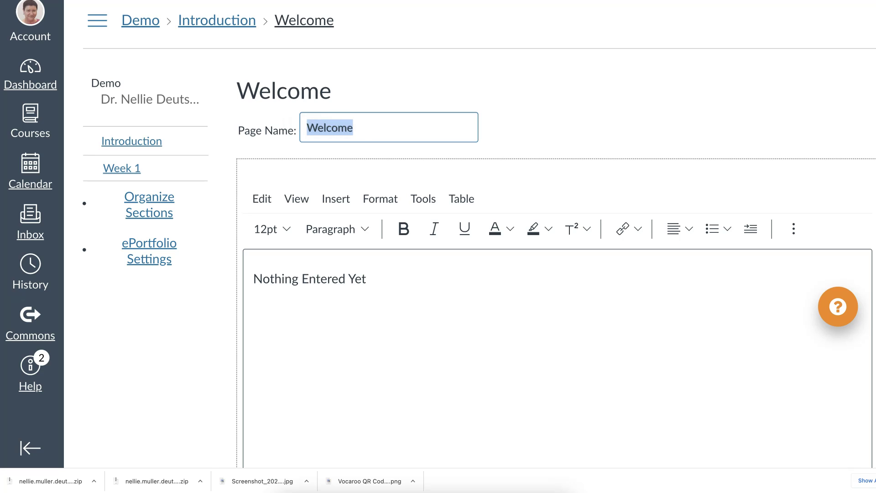
click(347, 128)
key(shift+Left)
key(shift+Left)
key(shift+Left)
key(shift+Left)
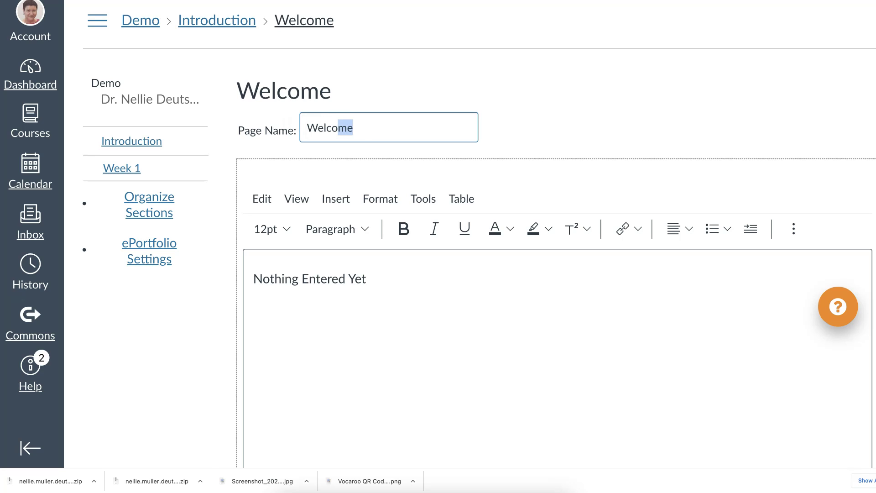
key(Right)
key(shift+Left)
key(shift+Left)
key(shift+Left)
key(shift+Left)
key(shift+Left)
key(shift+Left)
key(shift+Left)
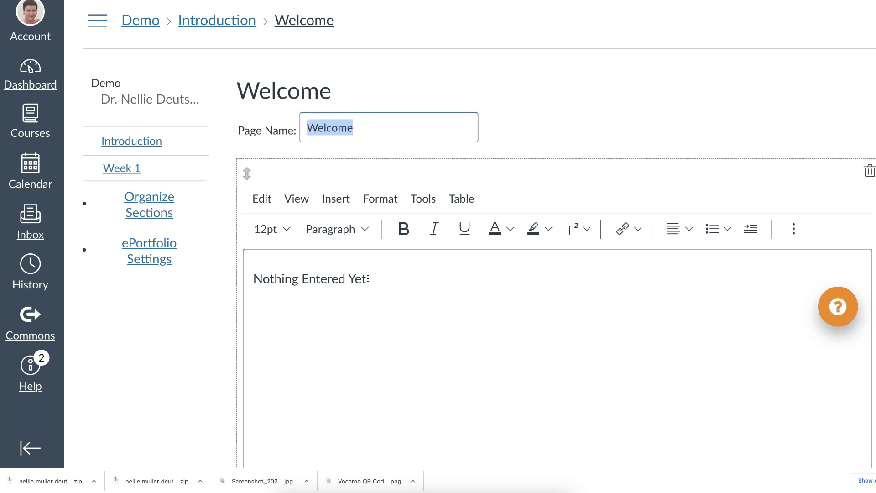
text(Pu)
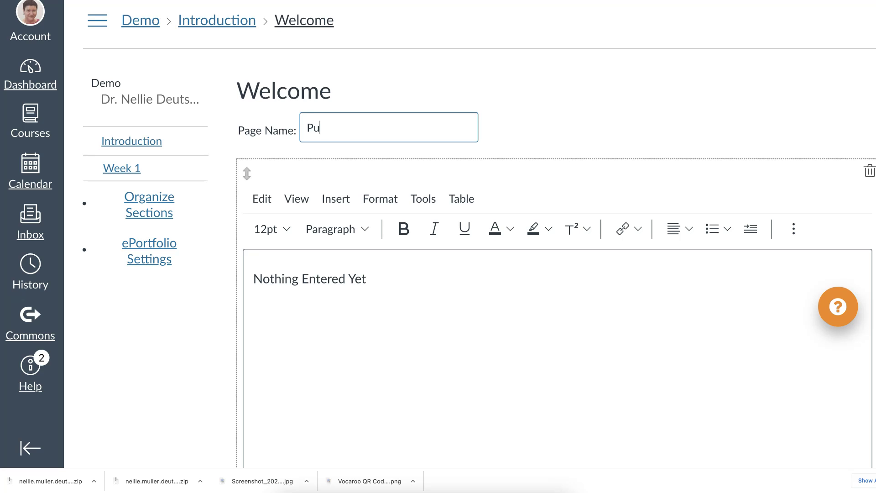
text(rpose)
- Replace the placeholder body with 'The purpose of this ePortfolio is to demonstrate how to use ePortfolio on Canvas.'
click(316, 278)
drag(366, 278, 253, 279)
text(The pu)
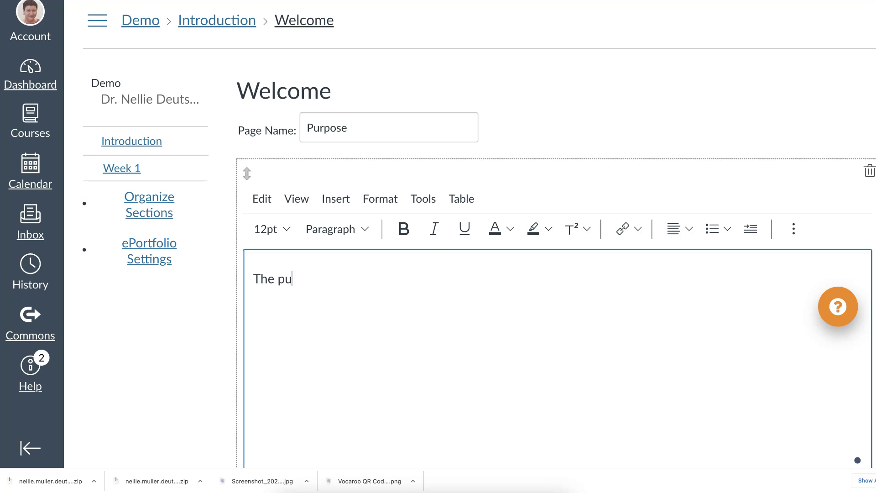
text(rpose of this ePort)
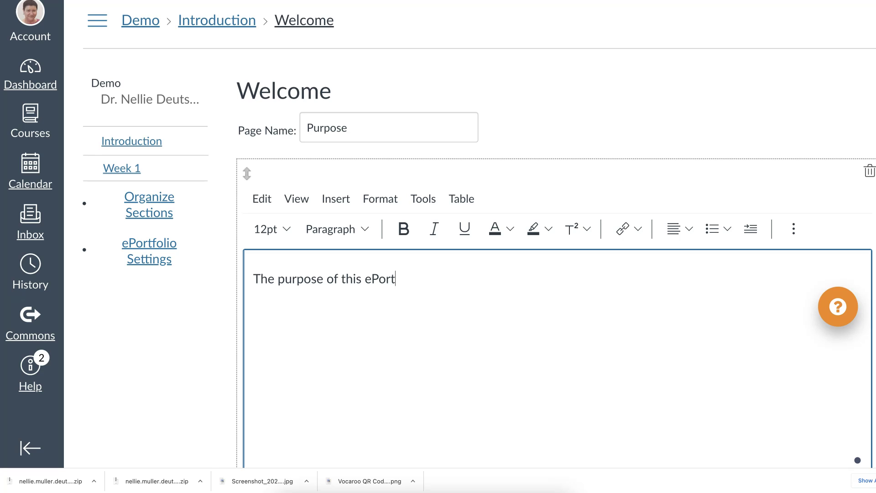
text(folio)
text( is to)
text( shw)
key(BackSpace)
key(BackSpace)
key(BackSpace)
text(demon)
key(BackSpace)
key(BackSpace)
text(mo)
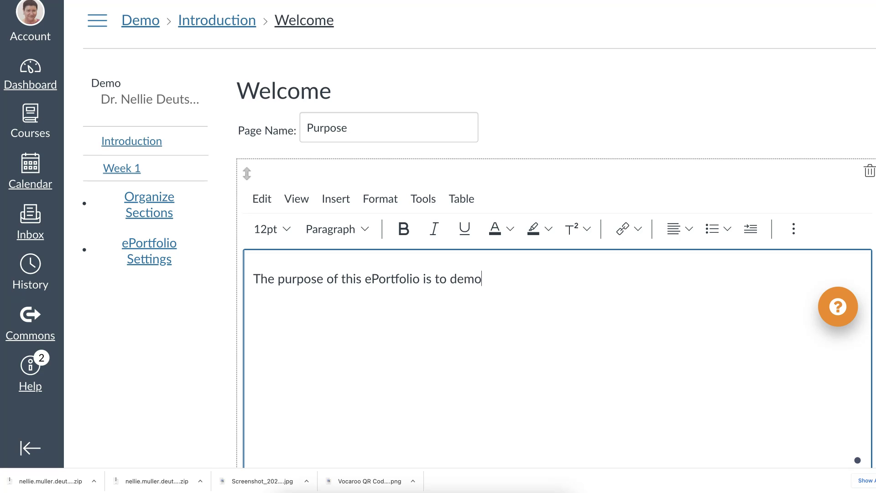
text(nstrate how to use )
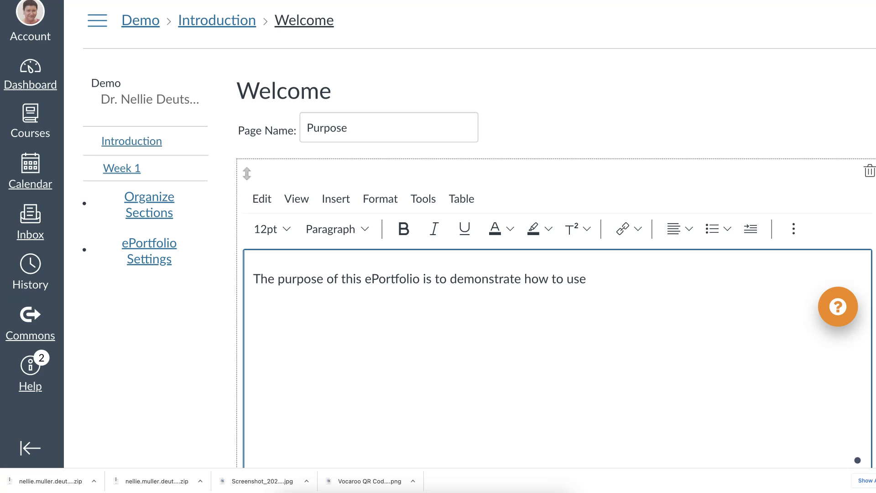
text(eO)
key(BackSpace)
text(Portfolio.)
key(BackSpace)
text(on Canc)
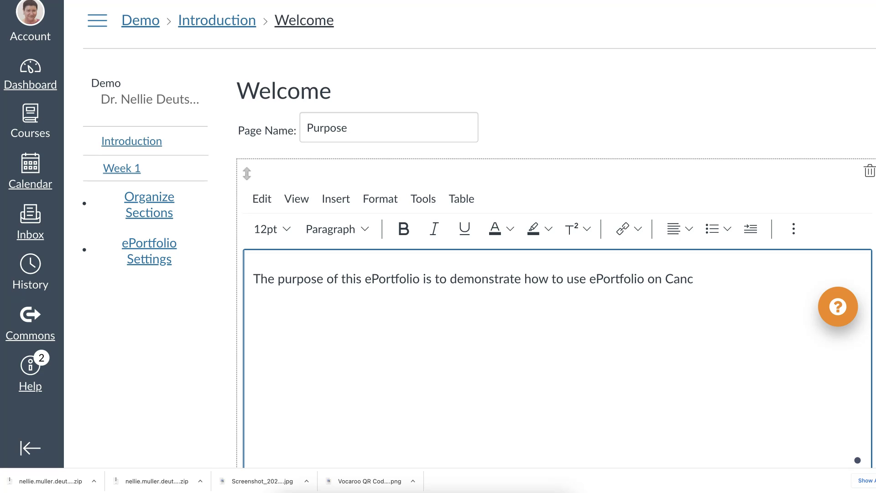
key(BackSpace)
text(vas.)
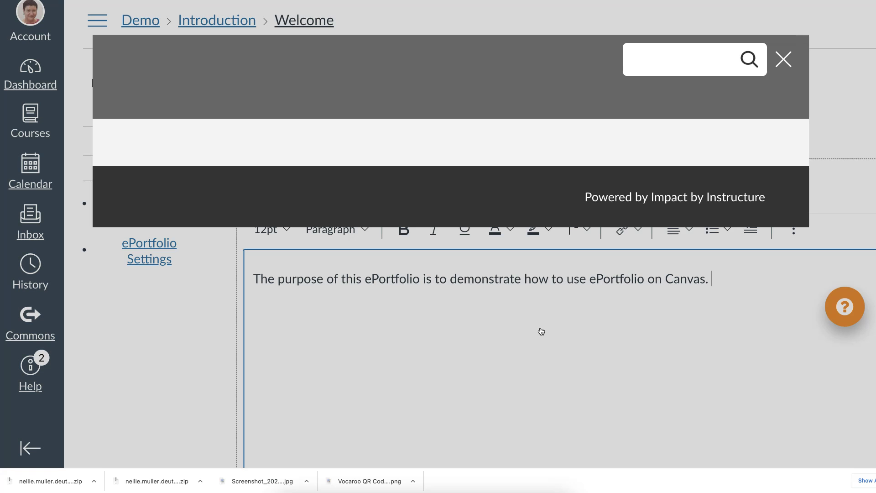
- Dismiss the help overlay and save the Purpose page
click(540, 331)
scroll(479, 196, down, 1)
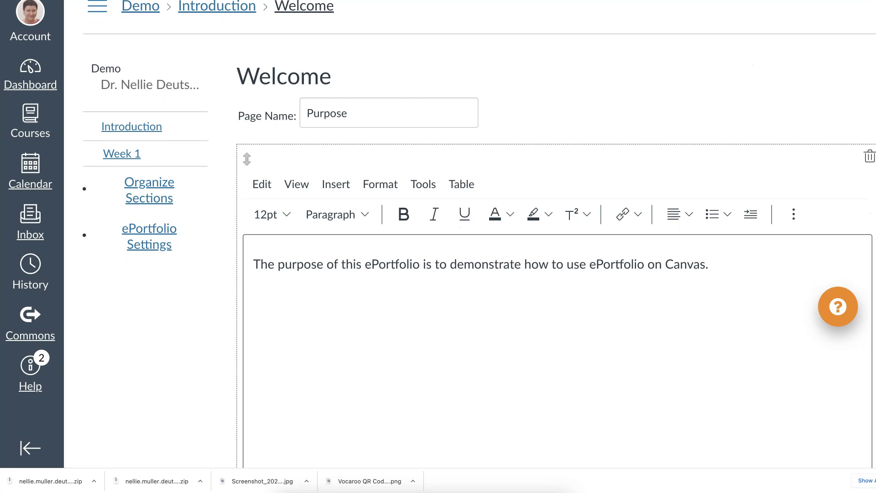
click(727, 324)
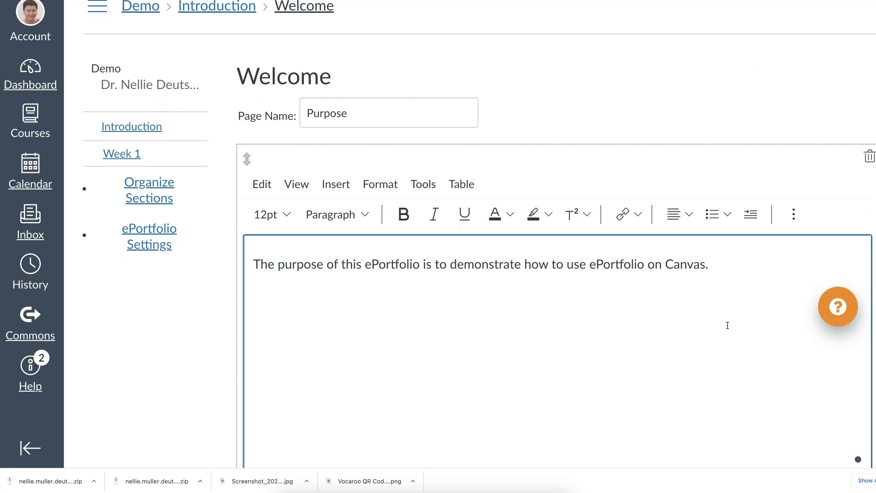
scroll(727, 324, down, 1)
scroll(727, 325, down, 4)
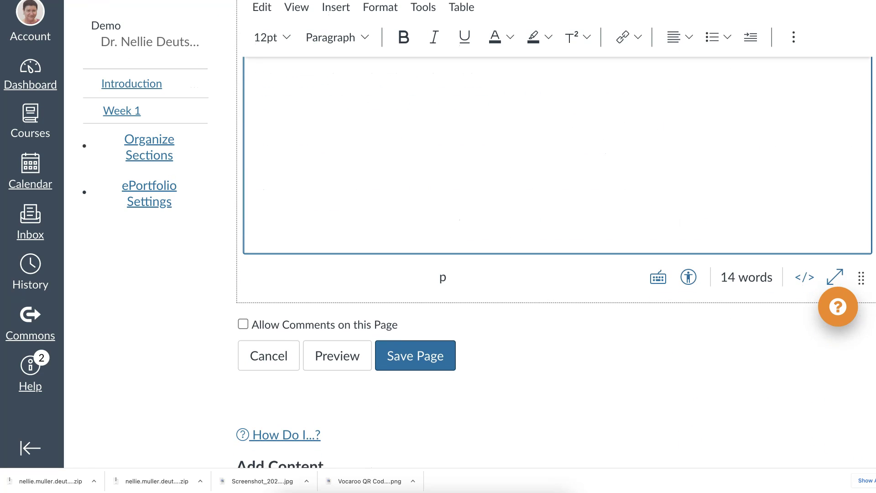
click(406, 358)
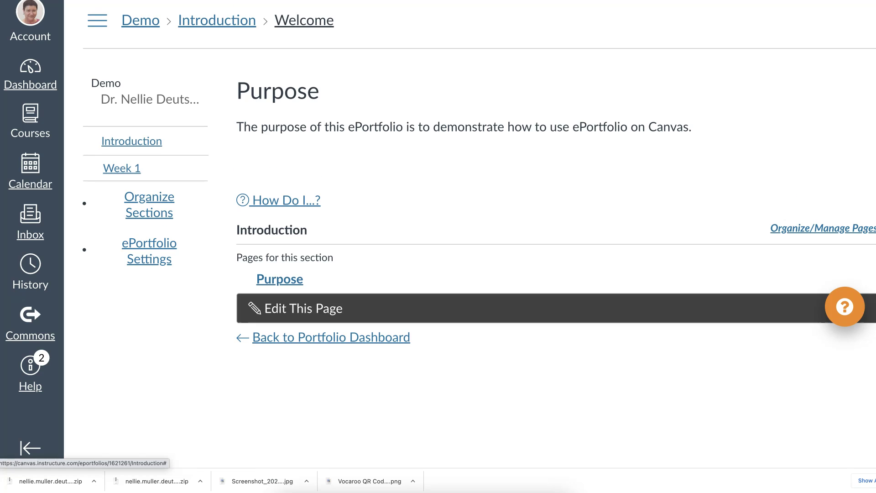
- Open the Introduction section's Purpose page and switch it into edit mode
click(133, 142)
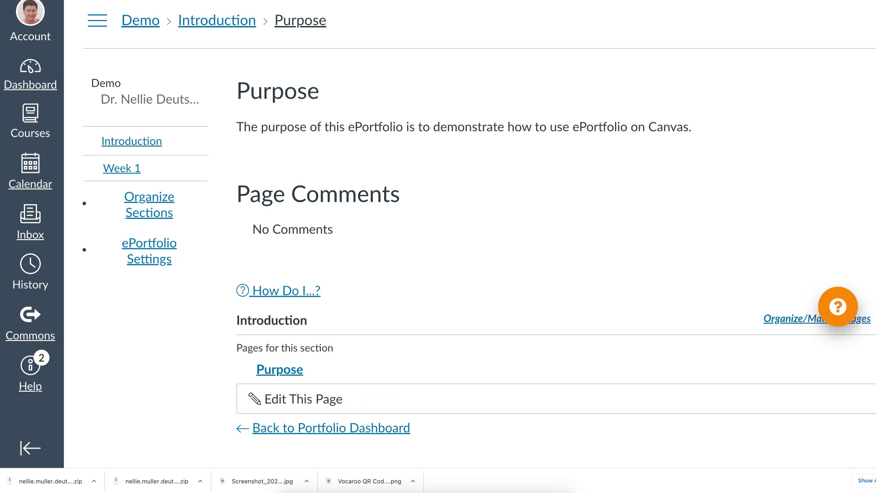
click(262, 392)
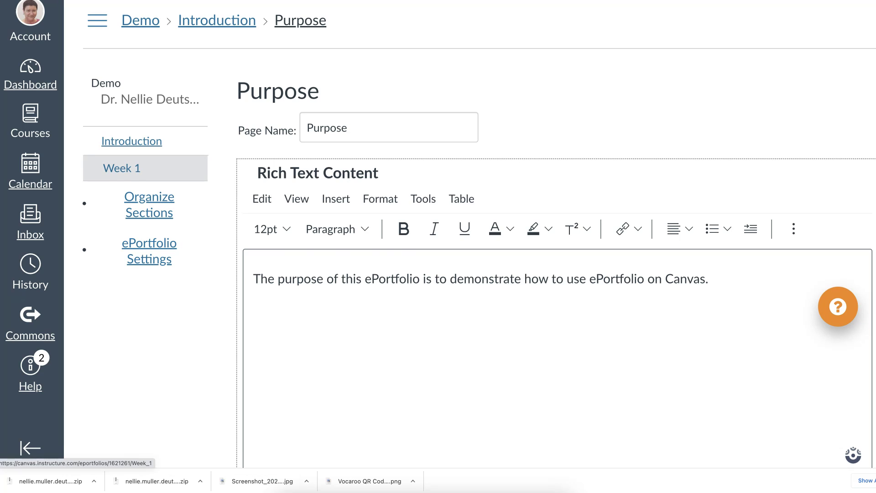
- On the Week 1 page, begin the comment 'Thank you for making ePortfolios', fixing typos
click(134, 170)
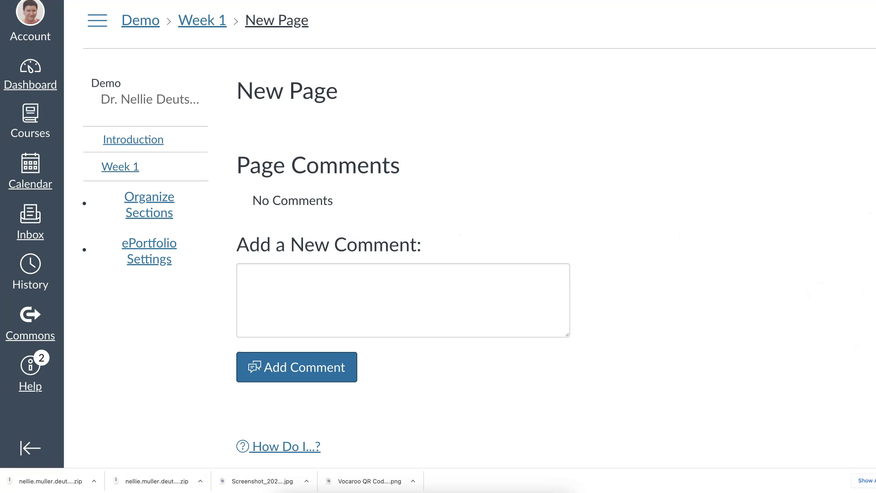
click(255, 280)
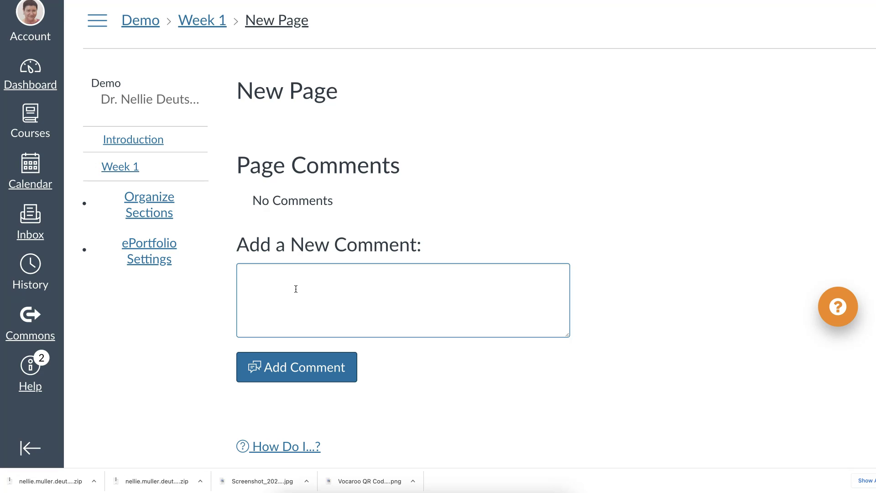
text(Thank you fro)
text(h)
key(BackSpace)
key(BackSpace)
key(BackSpace)
text(or makiing)
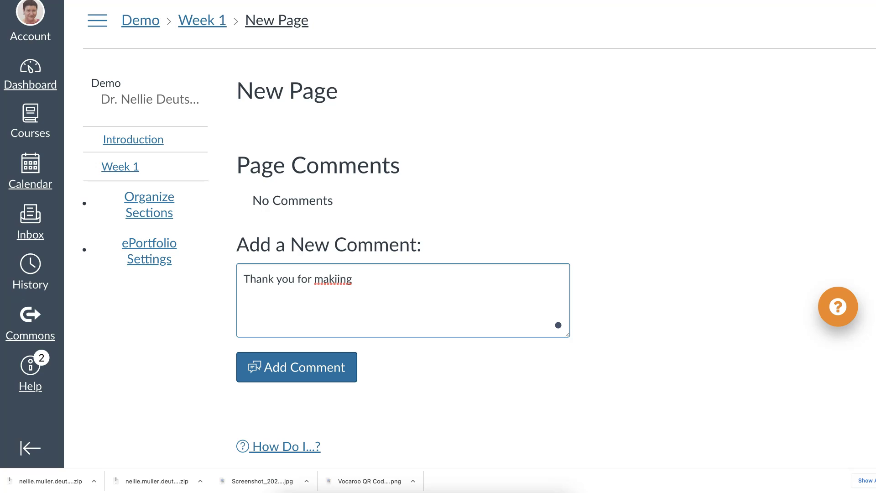
key(BackSpace)
key(BackSpace)
key(BackSpace)
key(BackSpace)
text(ng ePortfolios oh)
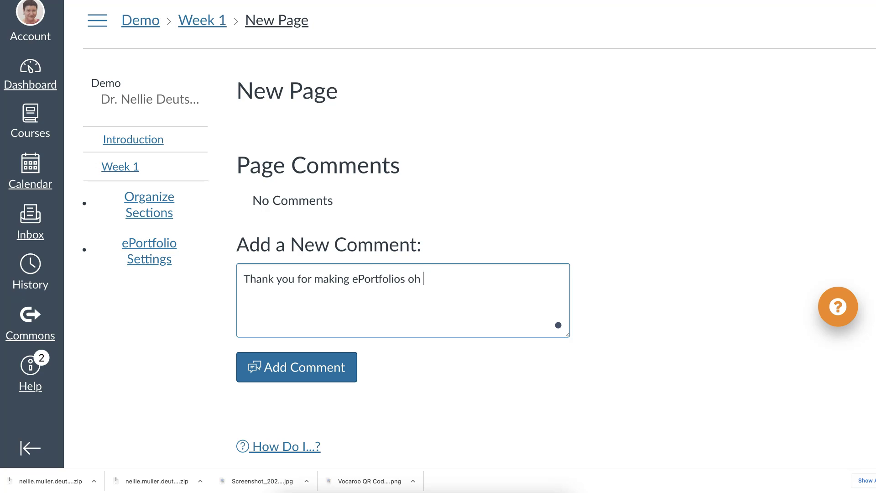
- Finish the comment as 'Thank you for making ePortfolios on Canvas.' and post it
key(BackSpace)
text(n C)
key(BackSpace)
text(CaNV)
key(BackSpace)
key(BackSpace)
text(nvas.)
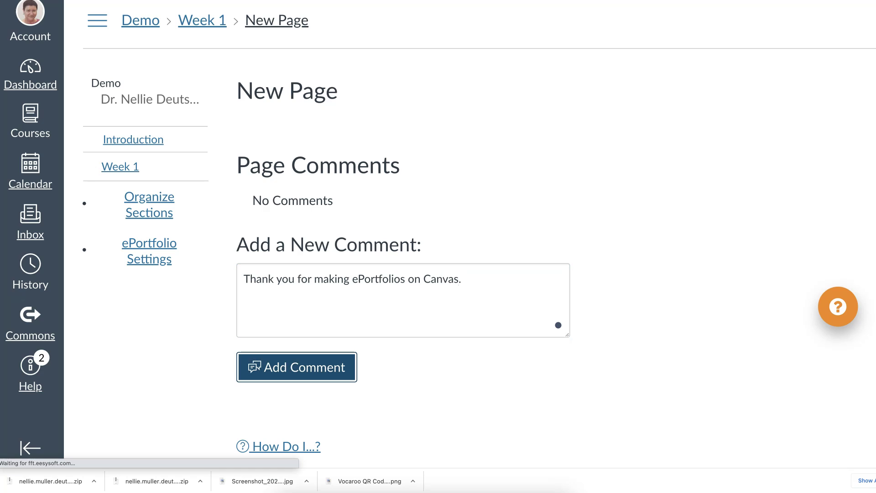
click(277, 368)
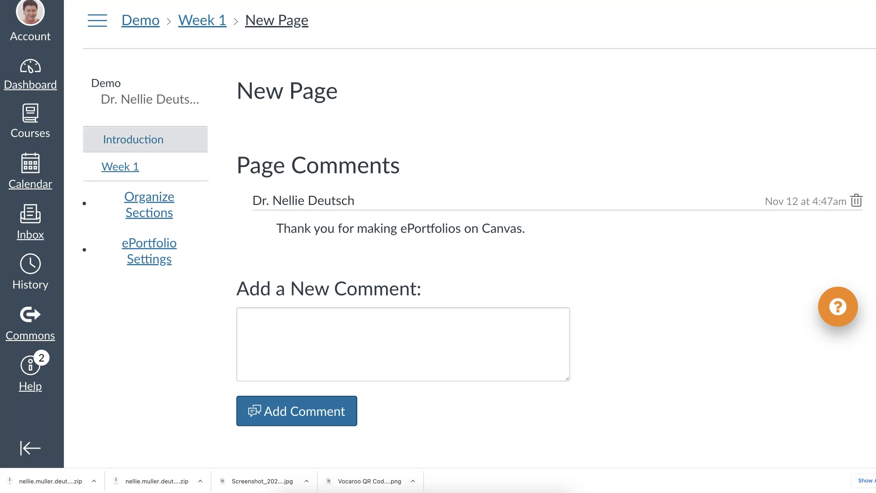
click(134, 139)
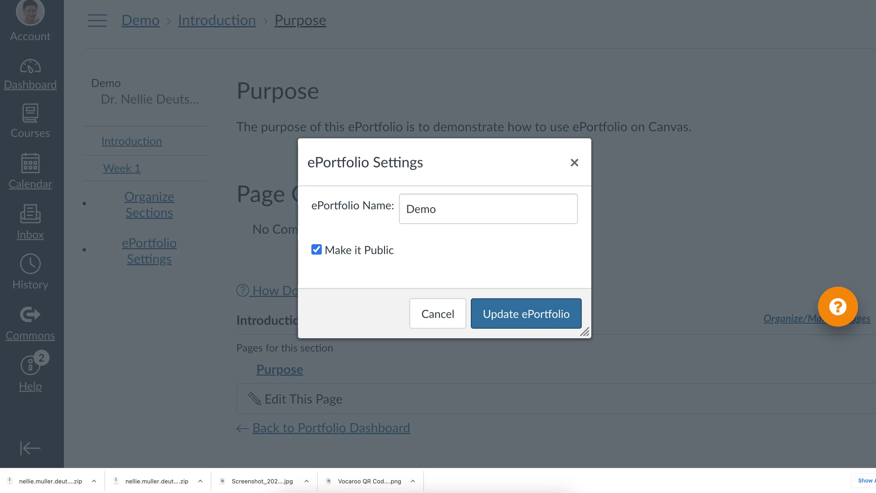
- Close the ePortfolio settings without changes, leaving Make it Public ticked
key(Return)
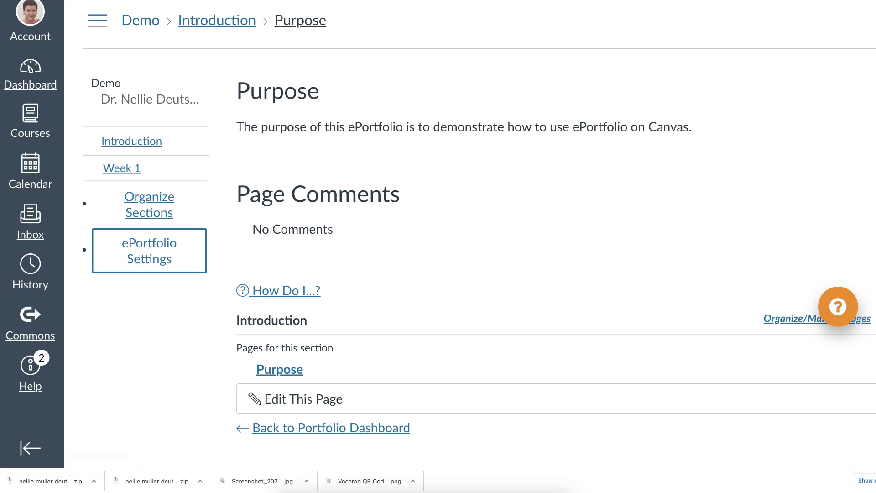
- Hide and re-show the section sidebar, then go back to the portfolio dashboard
click(97, 20)
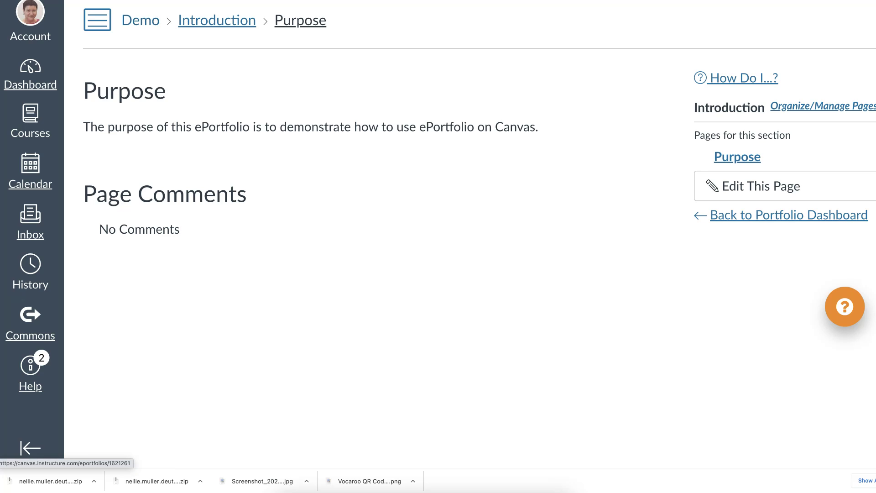
click(97, 19)
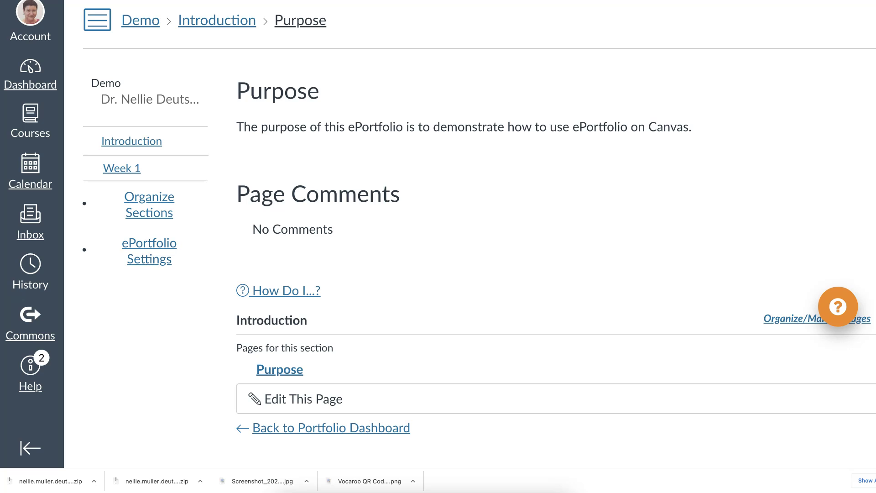
click(273, 427)
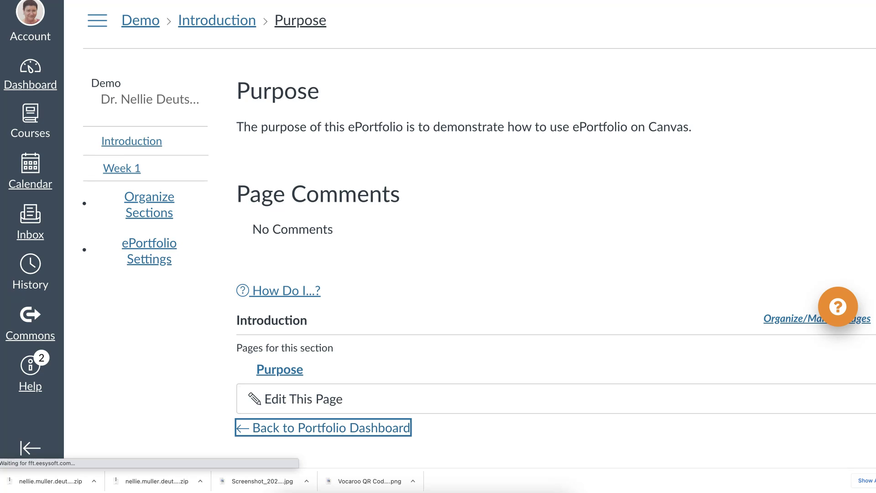